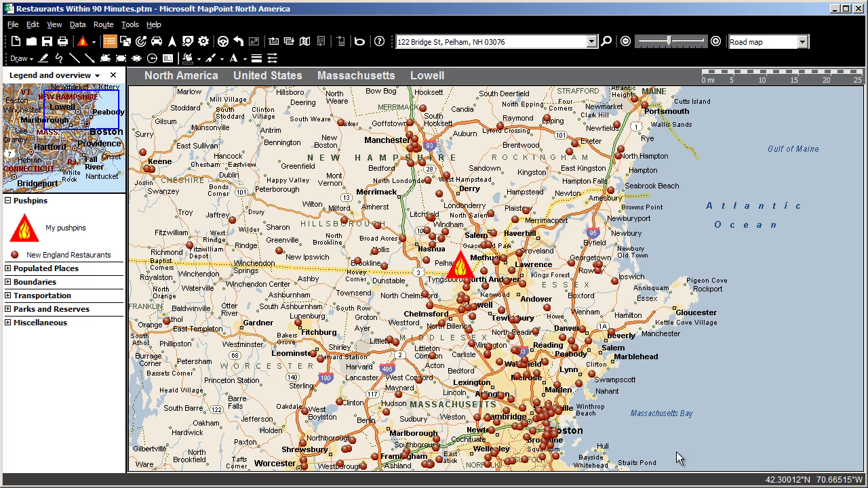
Step: Draw a 90-minute drivetime zone around the Pelham flame pushpin, then deselect it
right_click(462, 267)
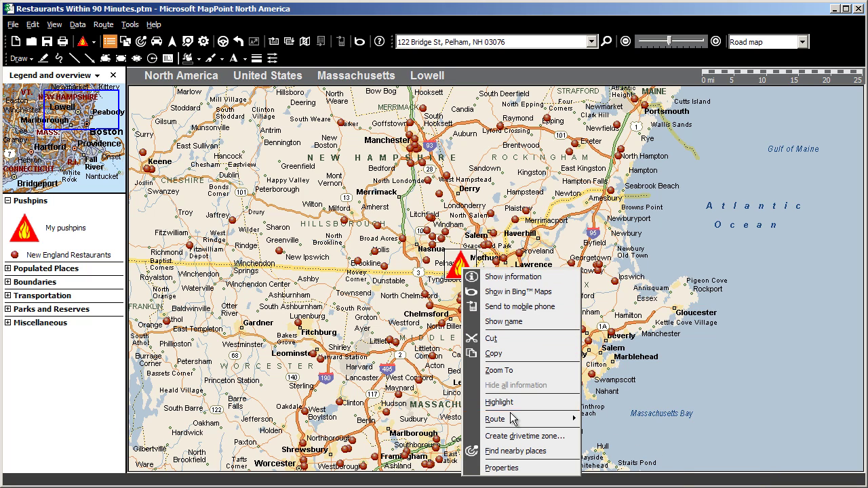
left_click(513, 436)
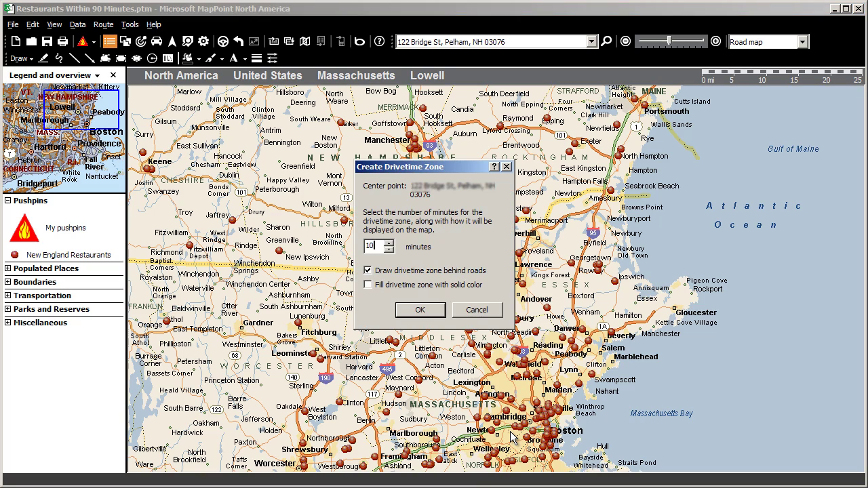
key("BackSpace")
key("BackSpace")
type("90")
left_click(404, 312)
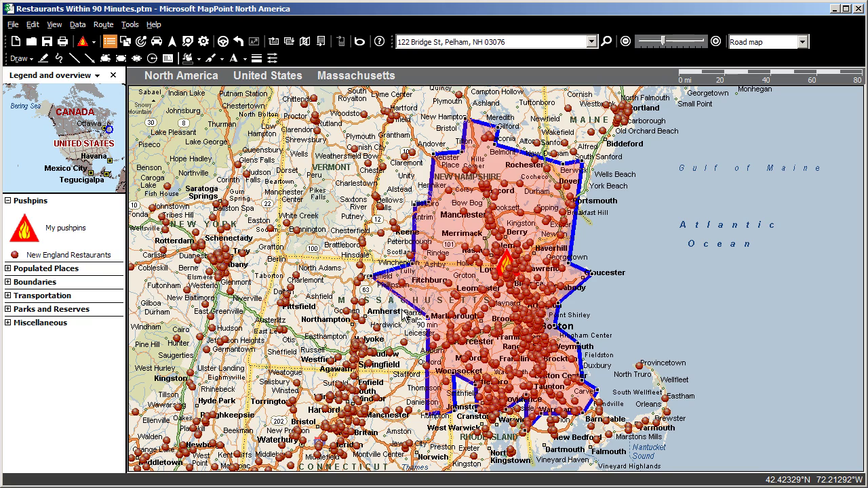
left_click(404, 315)
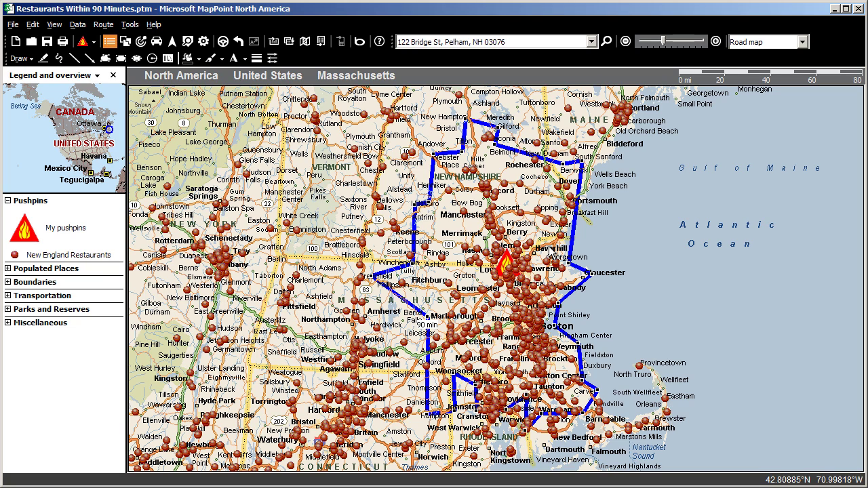
Step: Export the pushpins inside the drivetime zone to an Excel workbook
right_click(575, 232)
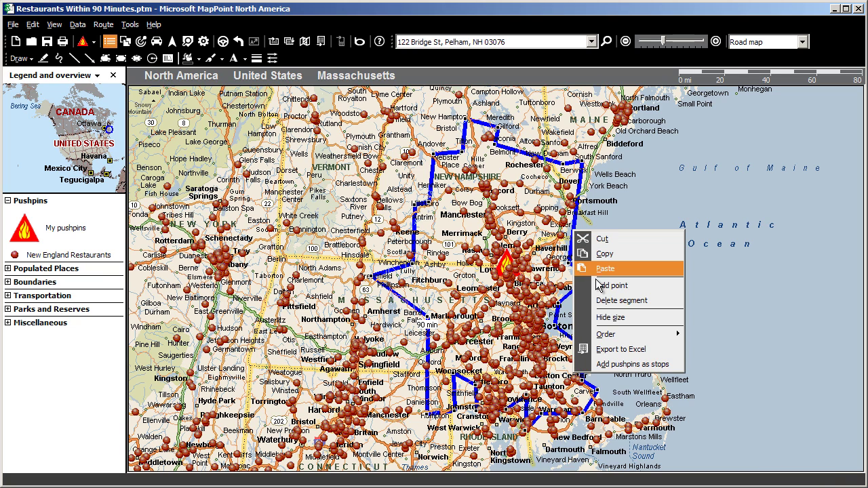
left_click(639, 351)
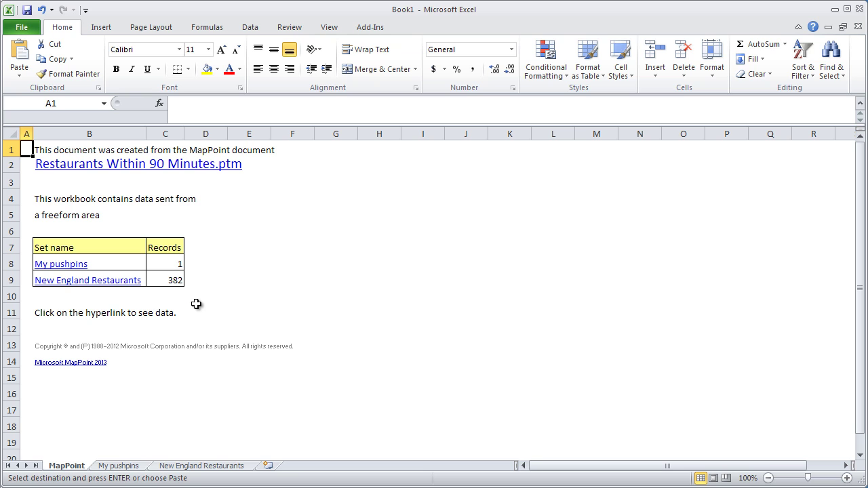
Step: Show the New England Restaurants sheet and save the workbook as 'New England Restaurants'
left_click(203, 466)
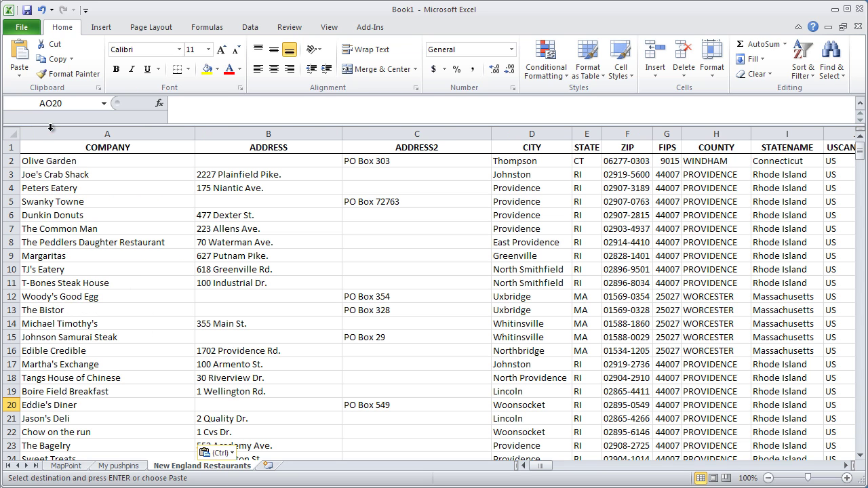
left_click(28, 25)
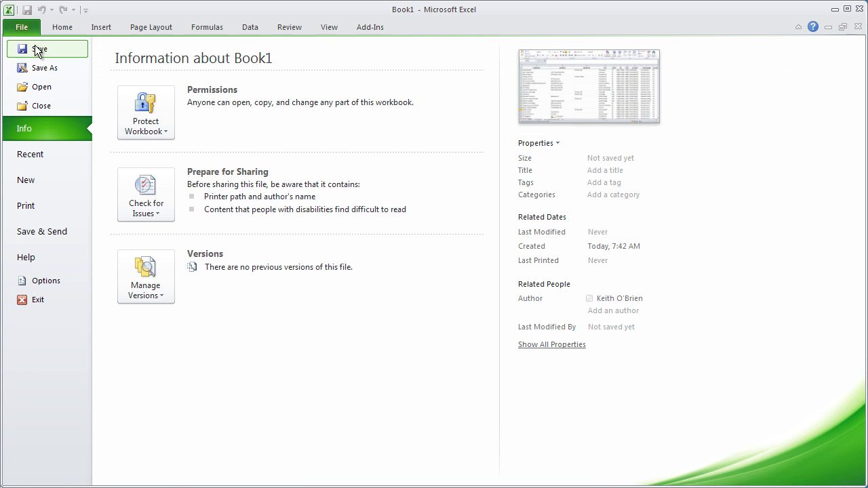
left_click(37, 48)
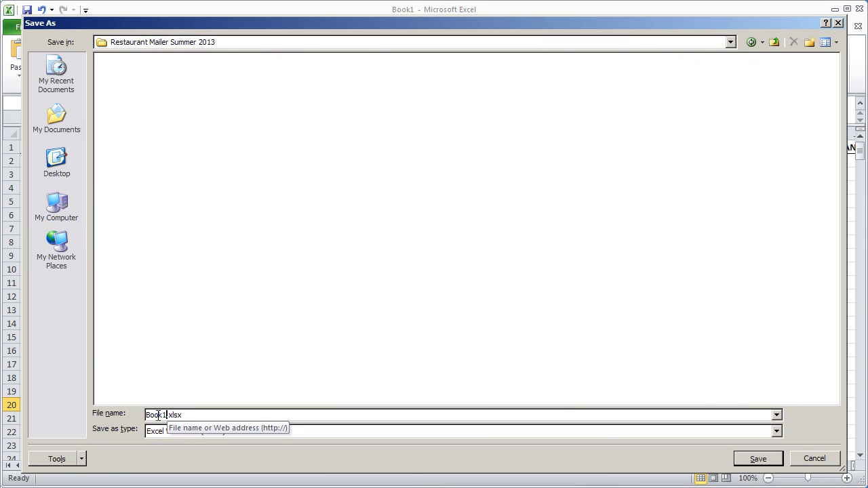
double_click(156, 415)
type("New England Restau")
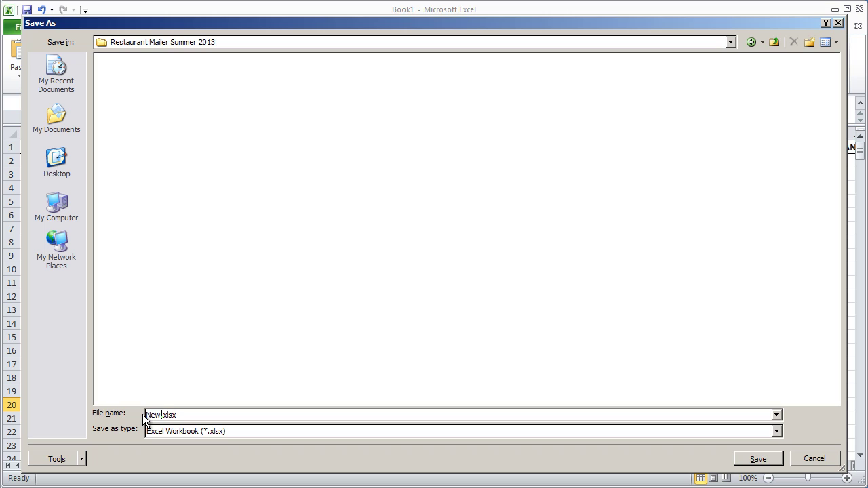
type("rants")
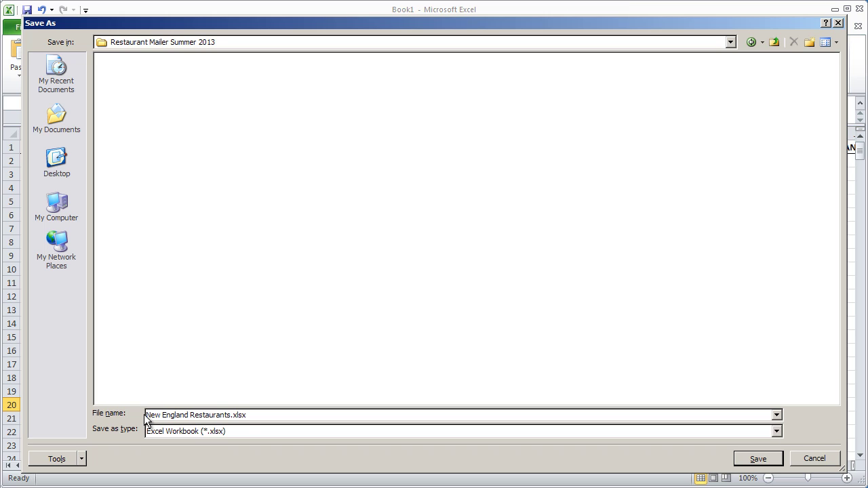
left_click(754, 463)
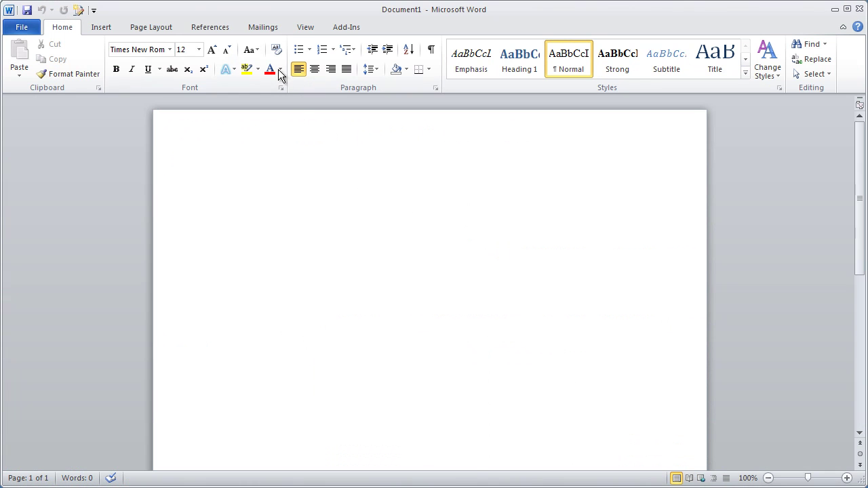
Step: Start a label mail merge using Avery US Letter 5160 Easy Peel Address Labels
left_click(265, 26)
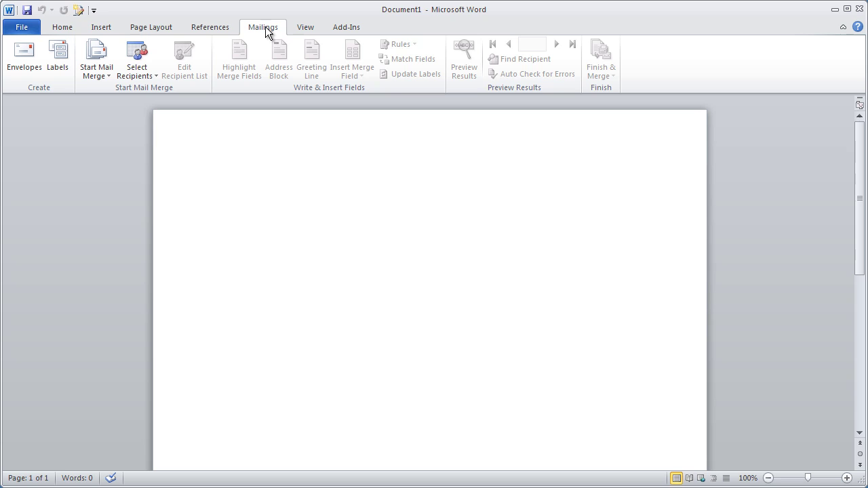
left_click(98, 51)
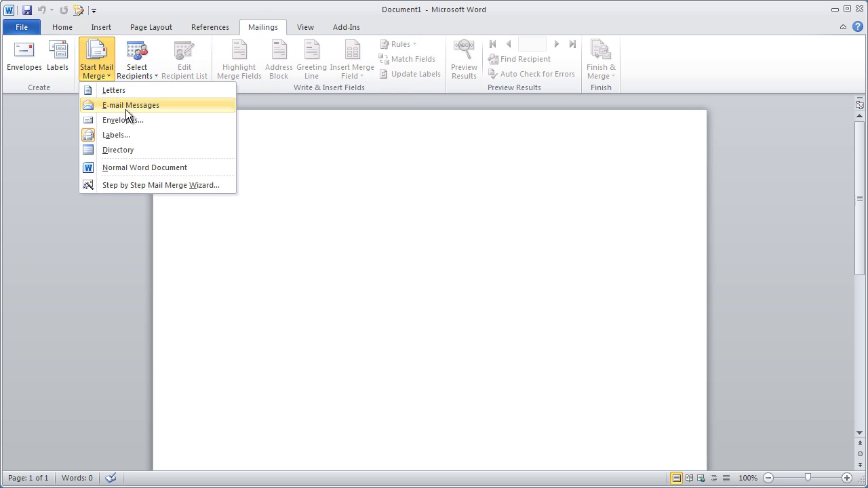
left_click(137, 135)
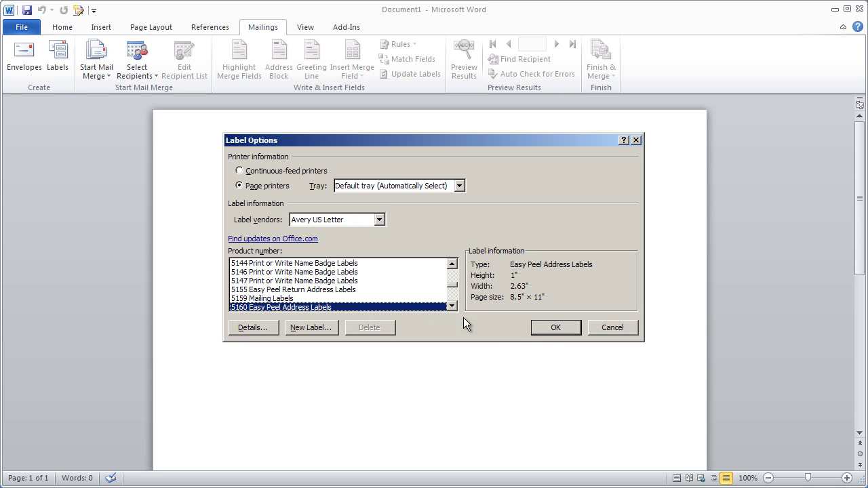
left_click(547, 328)
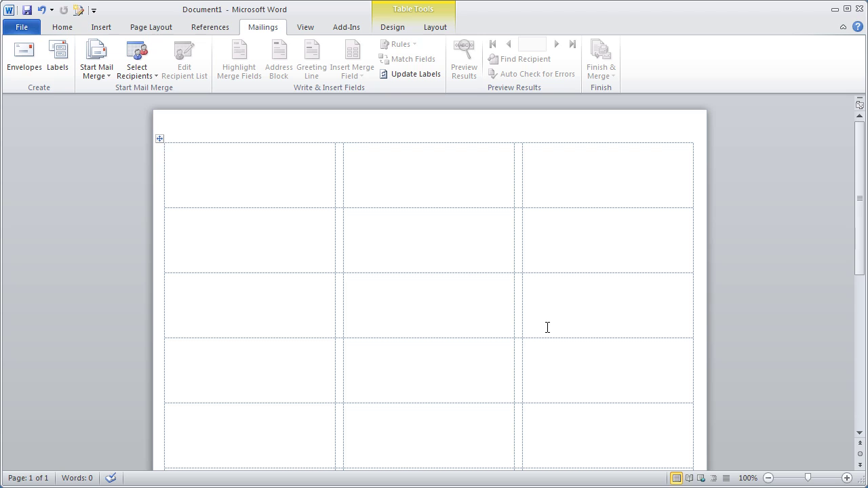
Step: Use the 'New England Restaurants$' sheet of New England Restaurants.xlsx as the recipient list
left_click(136, 52)
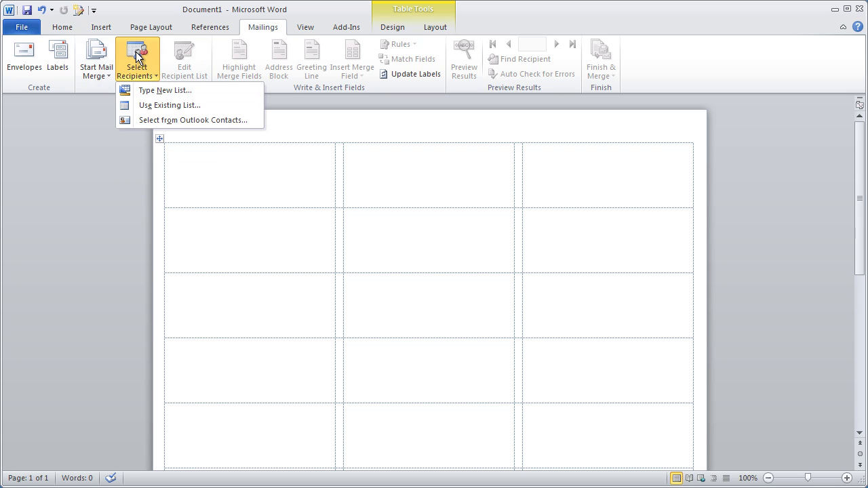
left_click(183, 104)
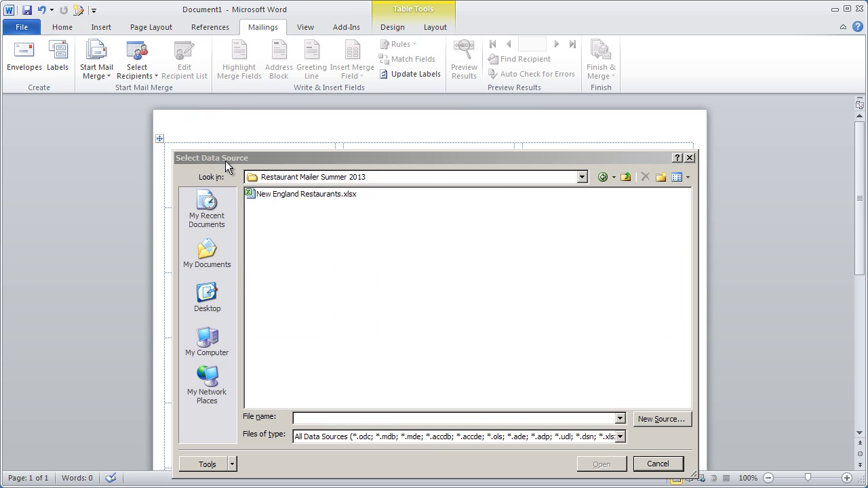
left_click(265, 195)
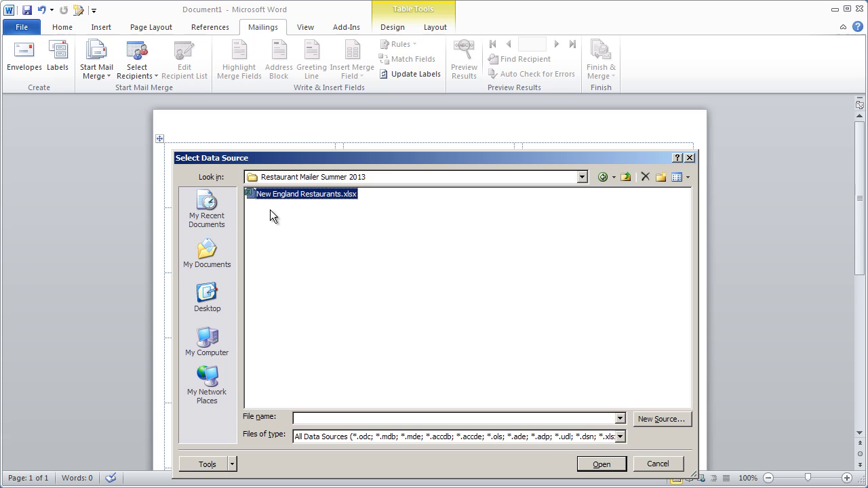
left_click(610, 468)
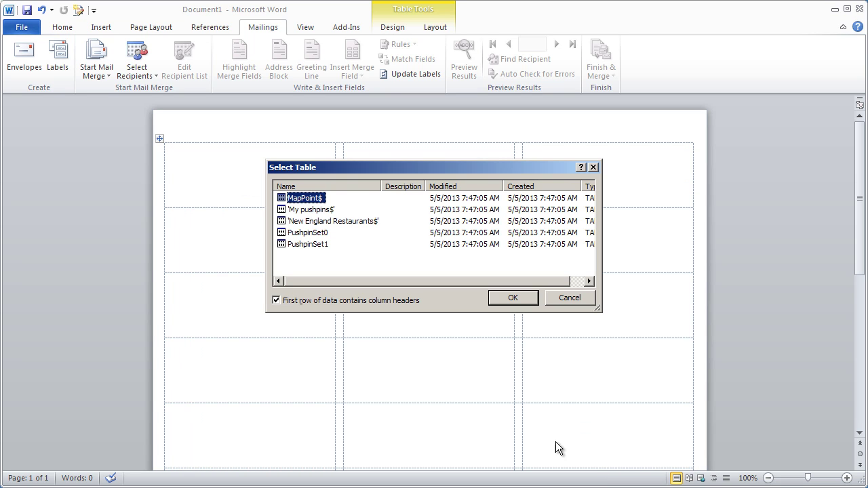
left_click(320, 222)
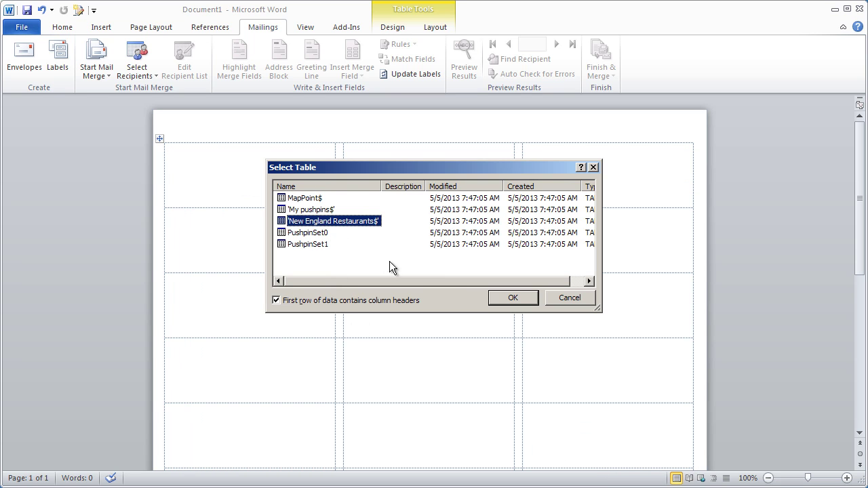
left_click(512, 297)
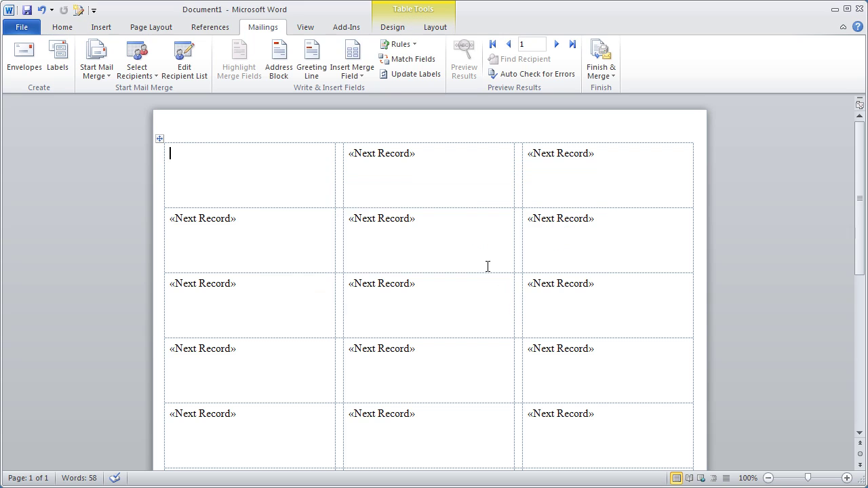
Step: Insert the SALUTATION, NAME and COMPANY database fields into the first label
left_click(354, 55)
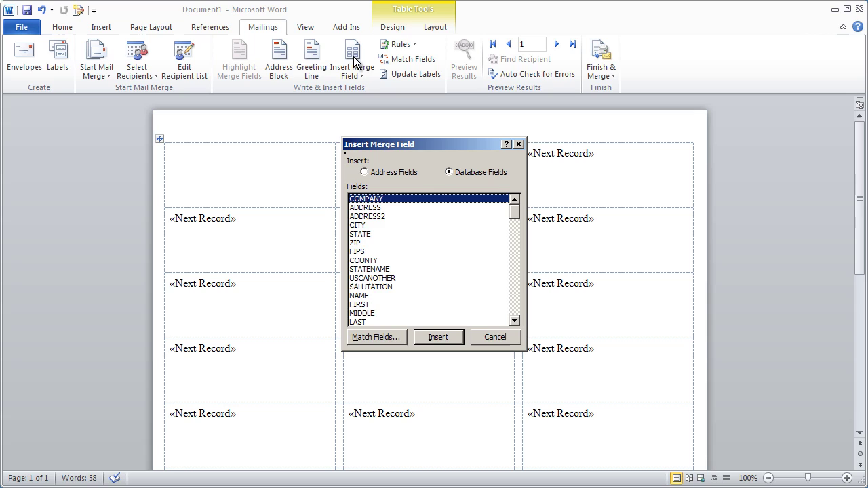
left_click(449, 169)
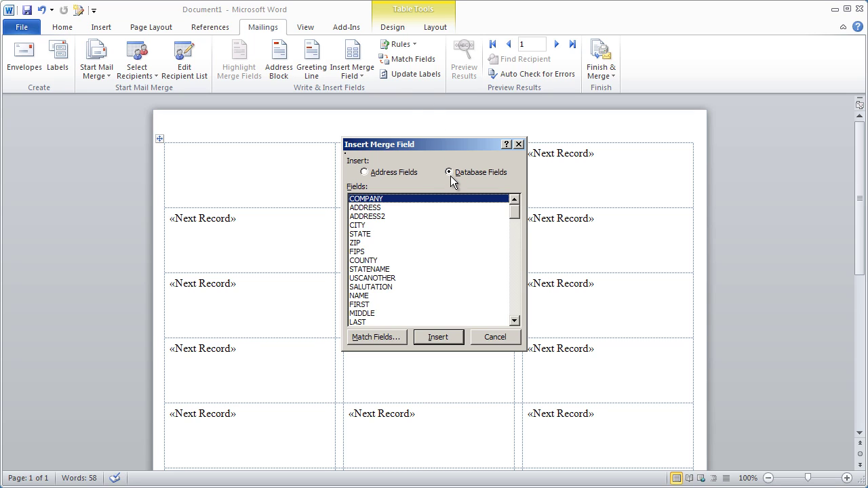
left_click(394, 288)
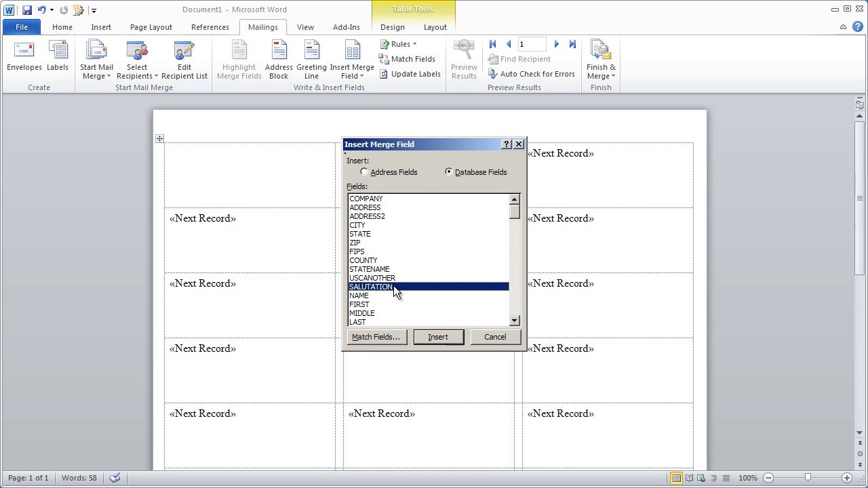
left_click(437, 337)
left_click(373, 297)
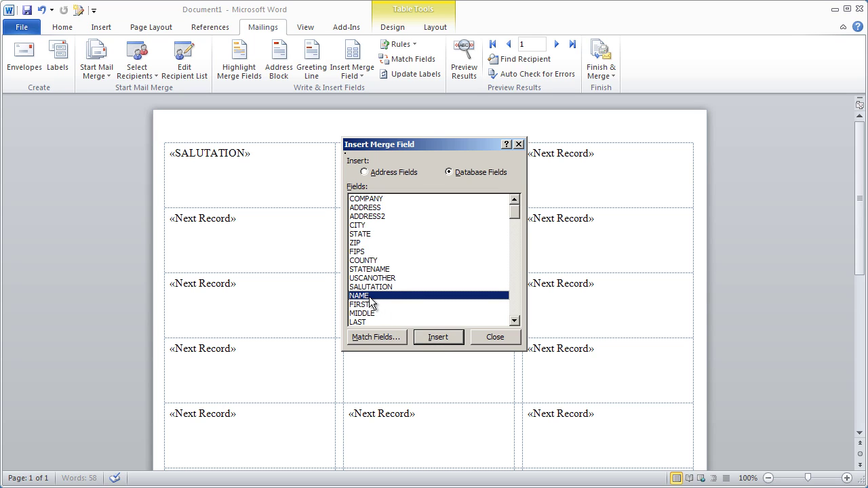
left_click(437, 337)
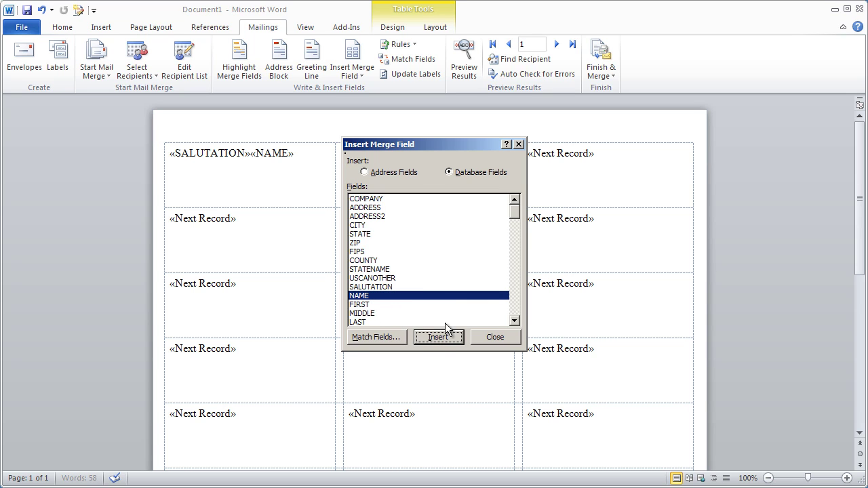
left_click(380, 200)
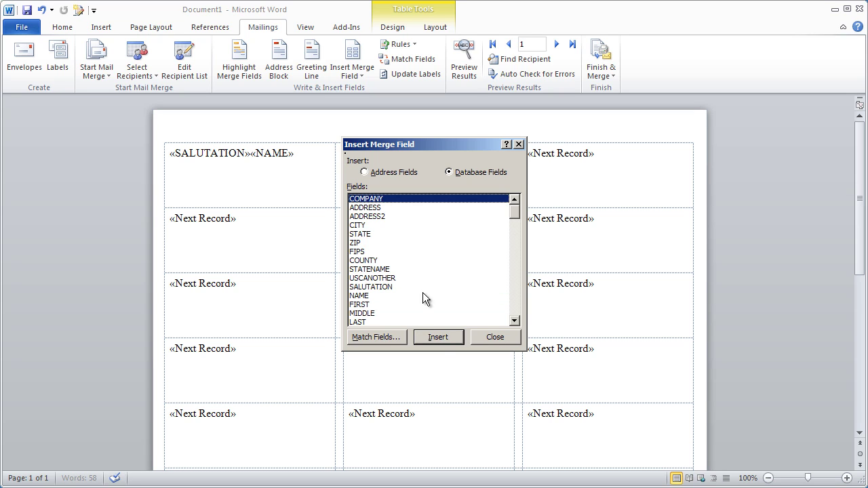
left_click(438, 337)
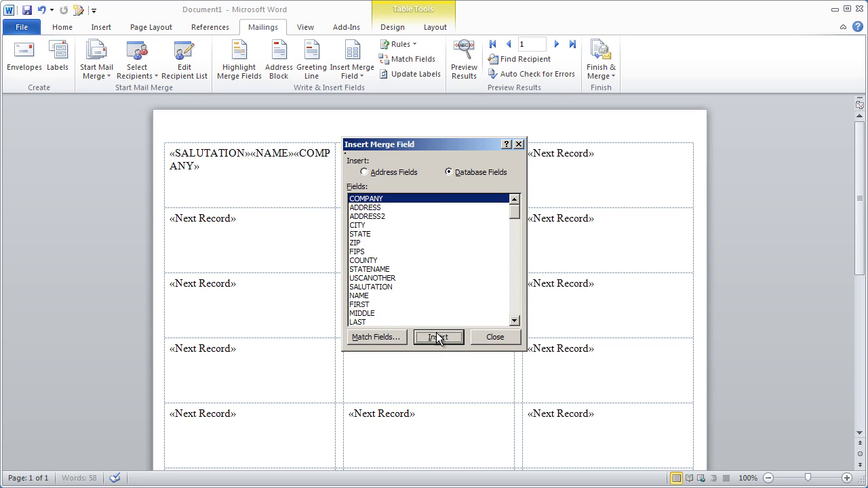
Step: Add the ADDRESS, CITY, STATE and ZIP fields after COMPANY and close the field list
left_click(372, 208)
left_click(437, 335)
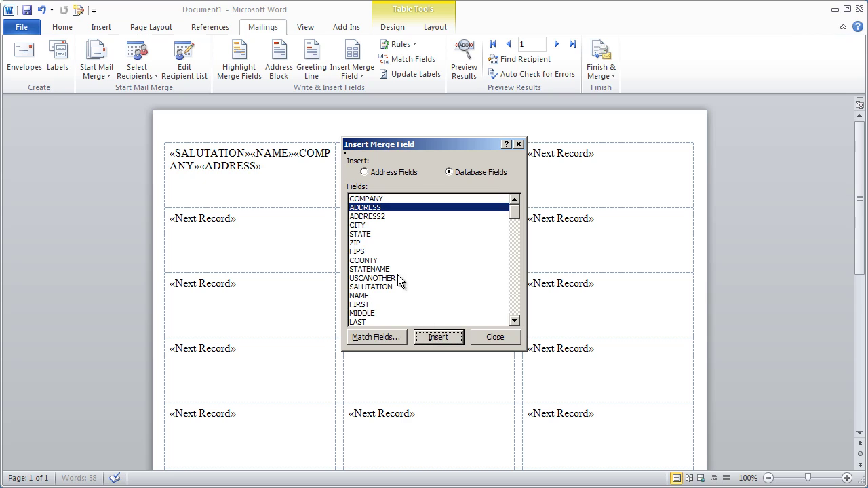
left_click(360, 226)
left_click(437, 337)
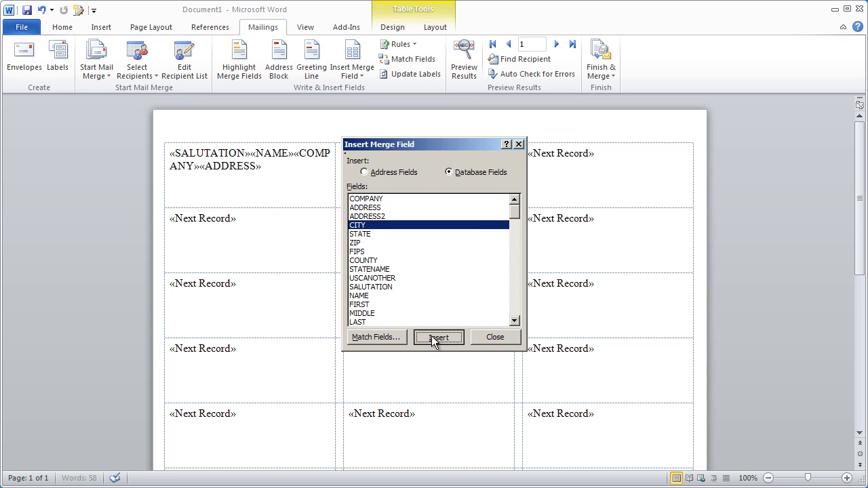
left_click(364, 236)
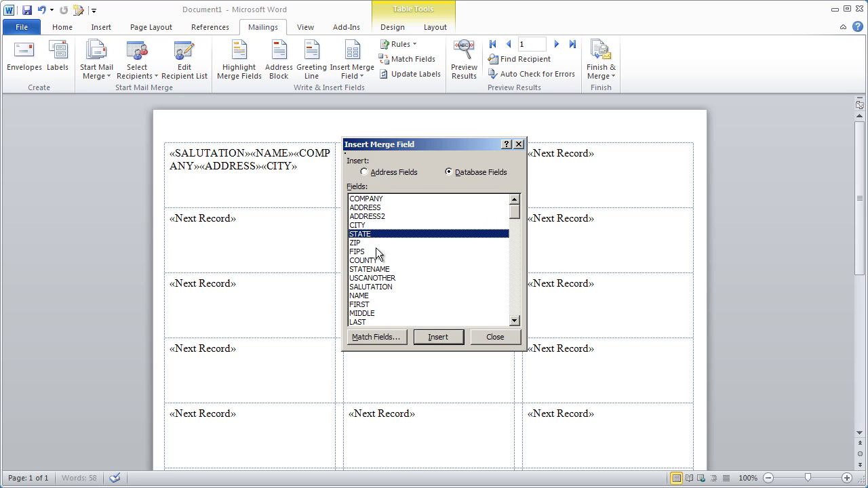
left_click(436, 337)
left_click(357, 244)
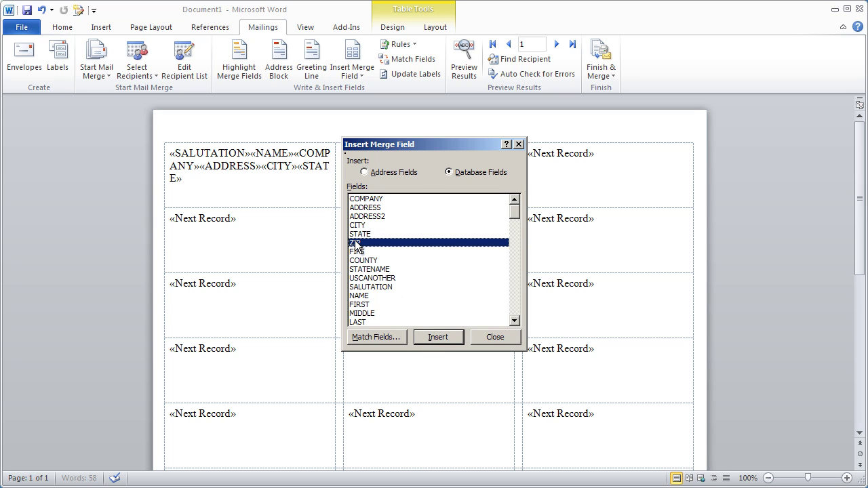
left_click(436, 341)
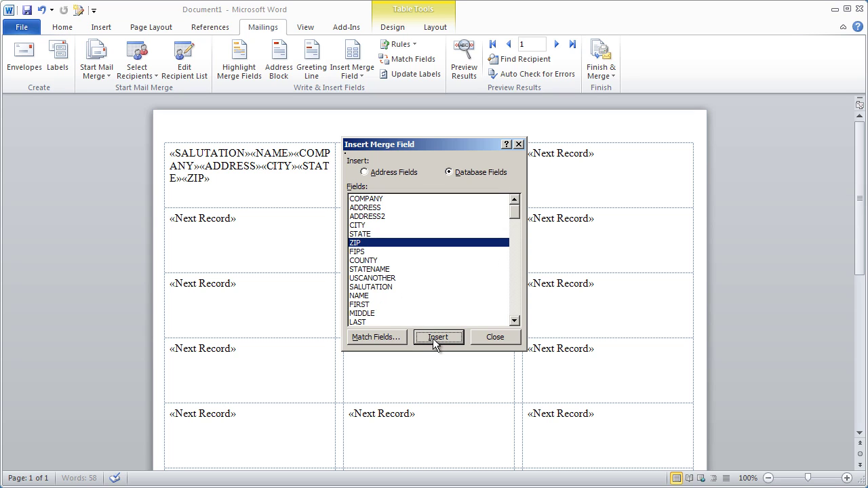
left_click(488, 339)
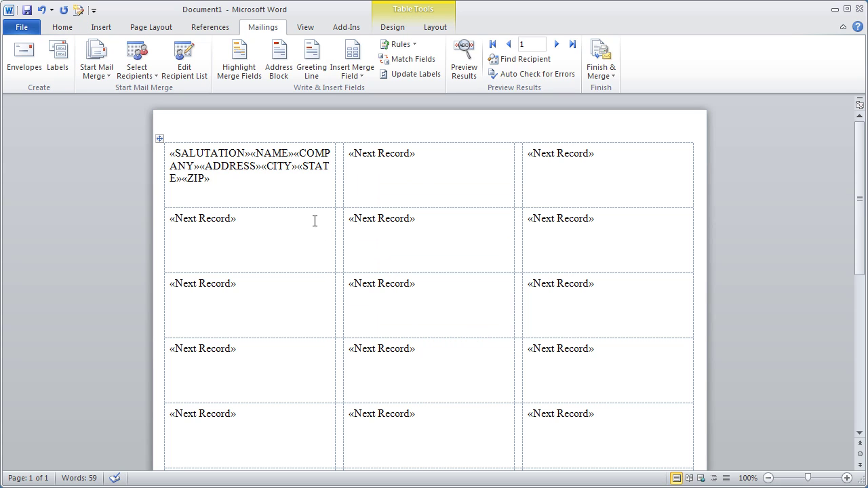
Step: Put COMPANY, ADDRESS and CITY on new lines and space apart SALUTATION/NAME and CITY/STATE/ZIP
left_click(294, 153)
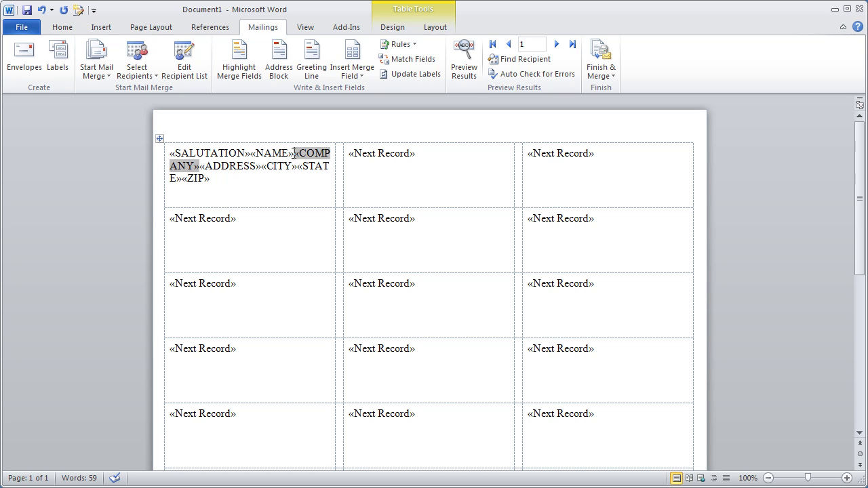
key("Return")
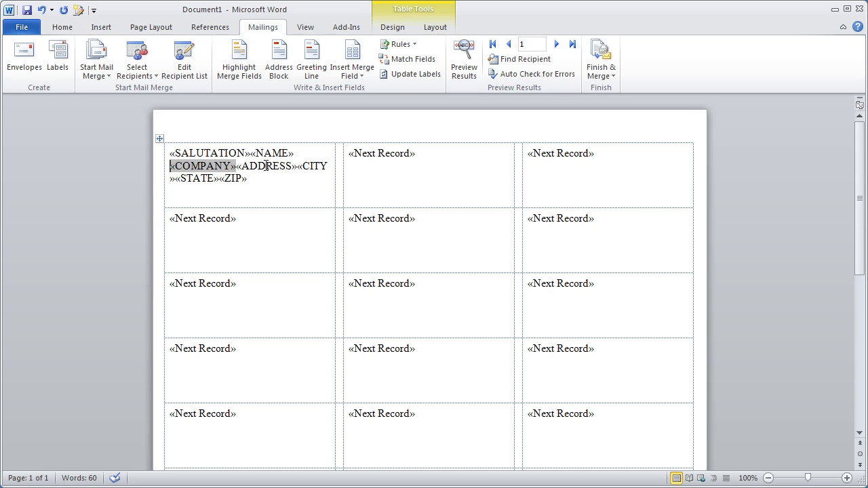
left_click(236, 165)
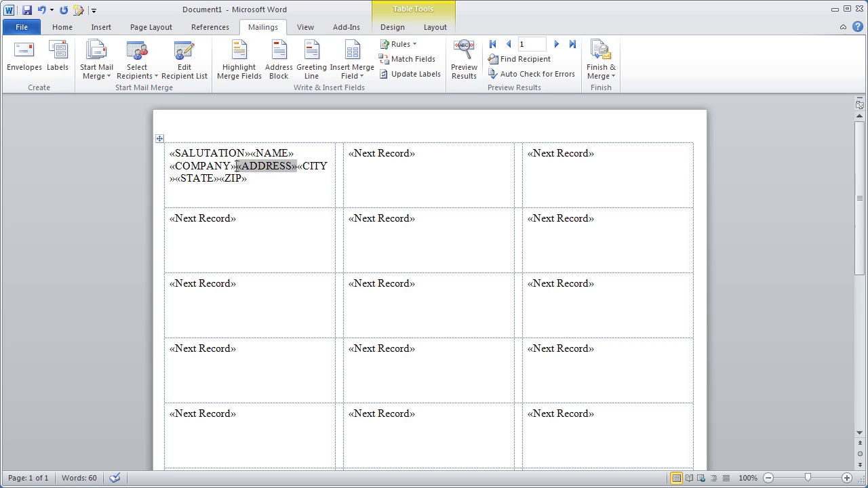
key("Return")
left_click(232, 178)
key("Return")
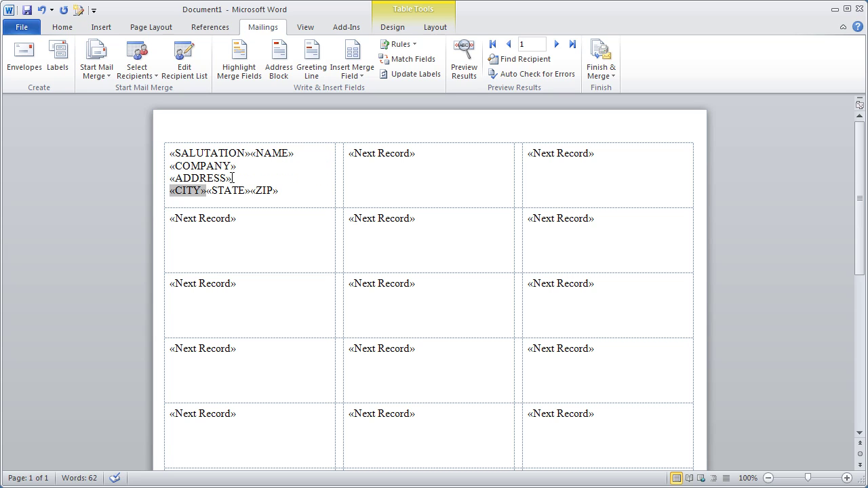
left_click(206, 190)
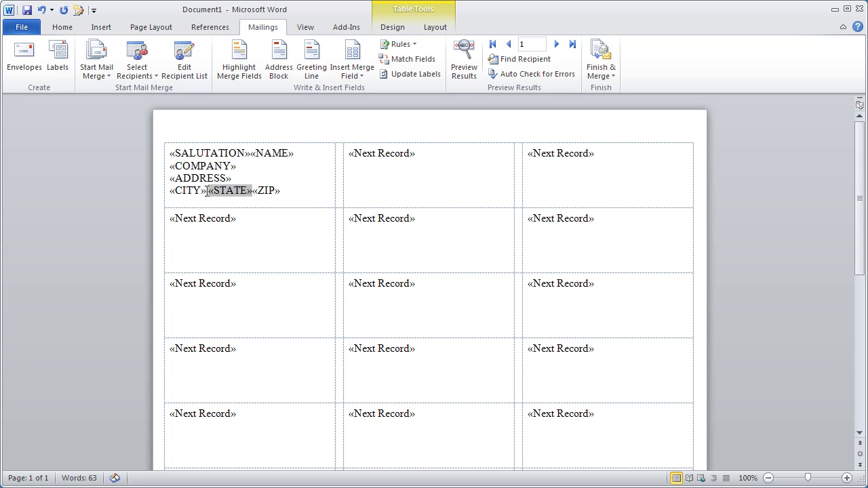
left_click(251, 190)
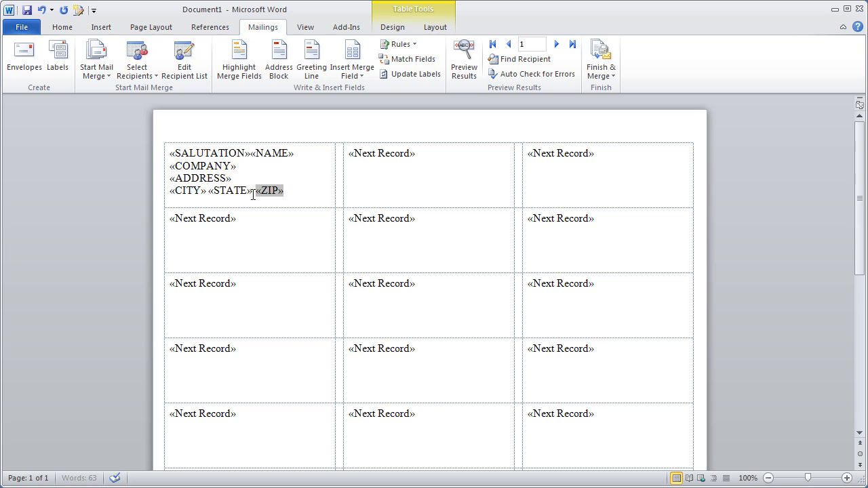
left_click(250, 153)
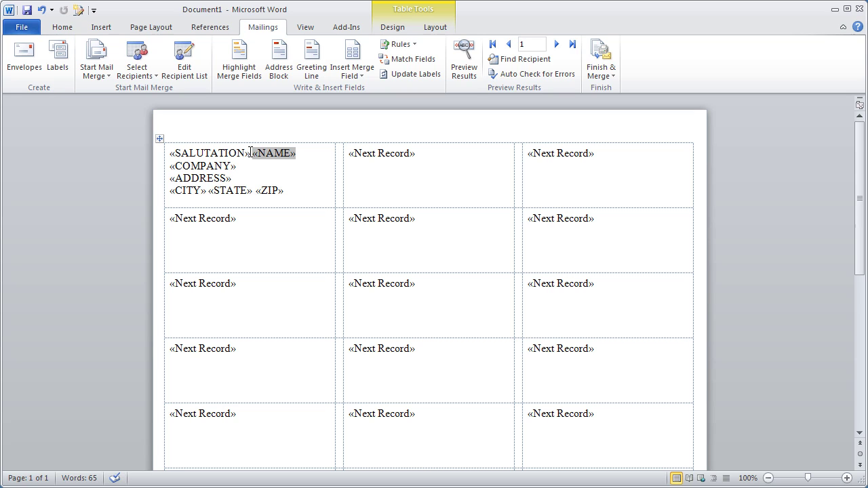
Step: Copy the address layout to all labels and preview them with real restaurant data
left_click(429, 76)
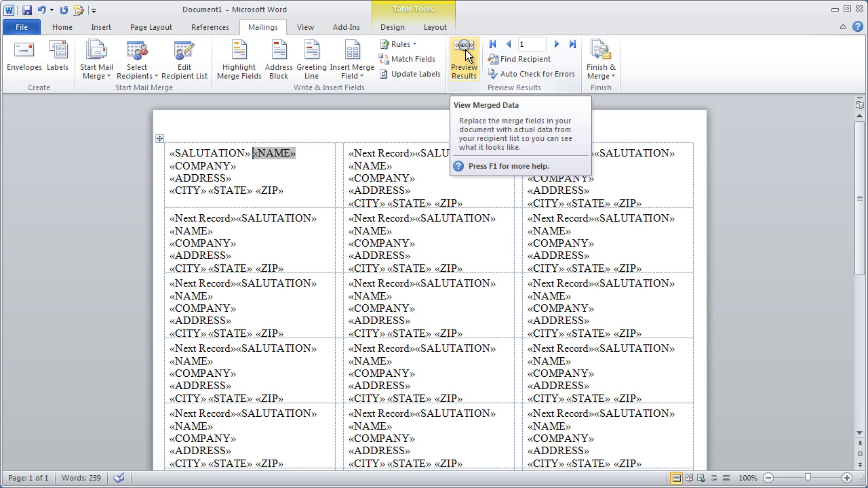
left_click(465, 57)
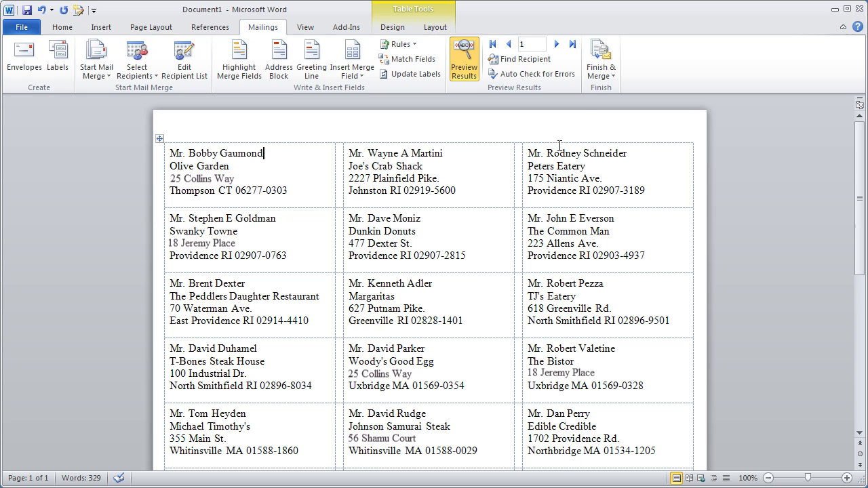
Step: Merge all label records to the printer
left_click(601, 68)
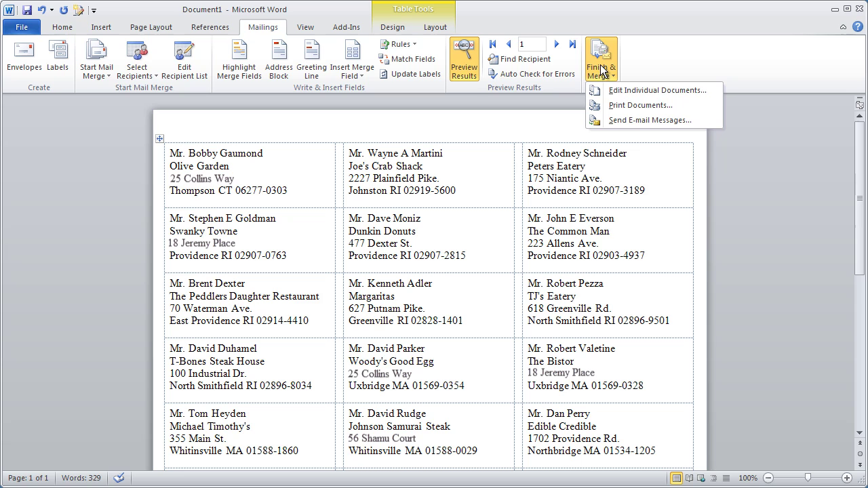
left_click(632, 105)
left_click(442, 273)
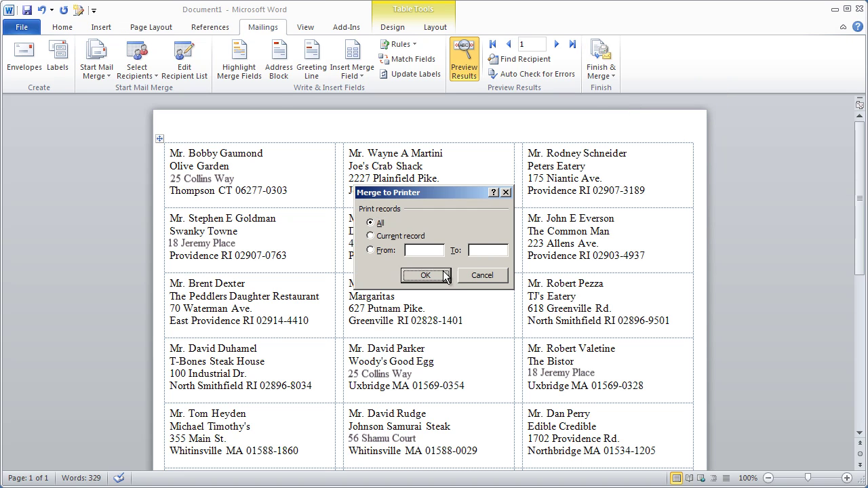